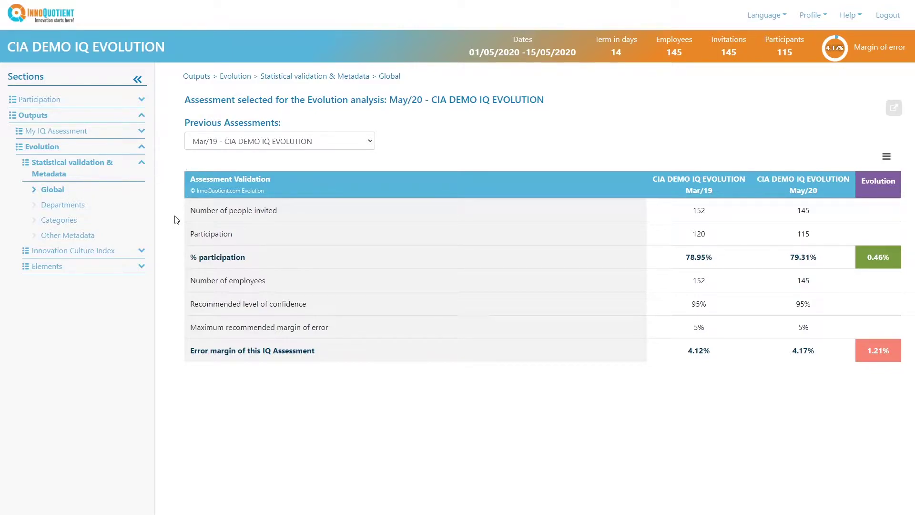
Step: Review the Global validation comparison: the available previous assessments and the evolution of participation and error margin
{"action": "left_click_drag", "start_coordinate": [422, 100], "coordinate": [388, 100]}
{"action": "left_click", "coordinate": [368, 120]}
{"action": "left_click", "coordinate": [358, 146]}
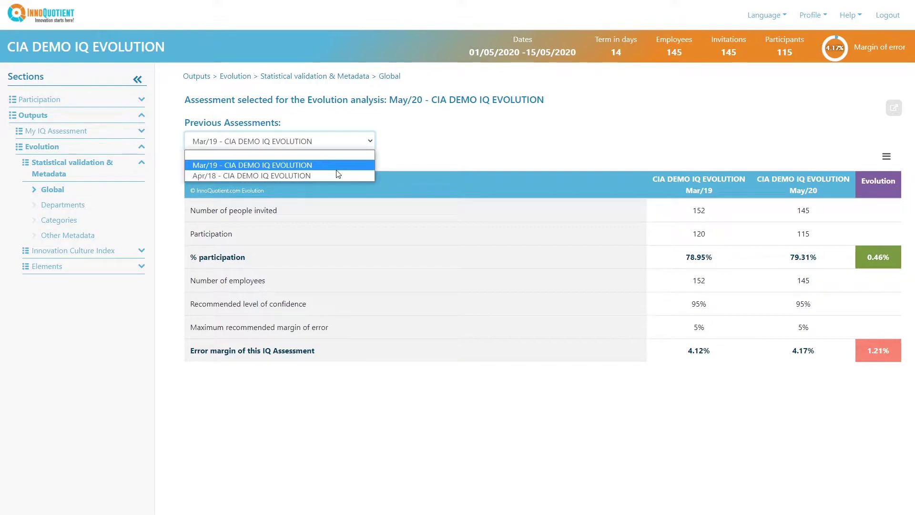
{"action": "left_click", "coordinate": [447, 148]}
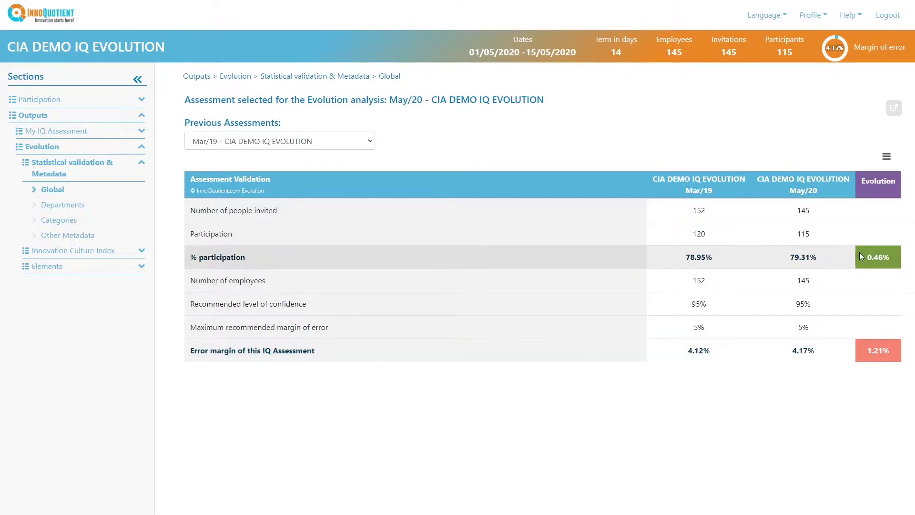
{"action": "left_click_drag", "start_coordinate": [877, 259], "coordinate": [892, 261]}
{"action": "left_click_drag", "start_coordinate": [866, 352], "coordinate": [892, 369]}
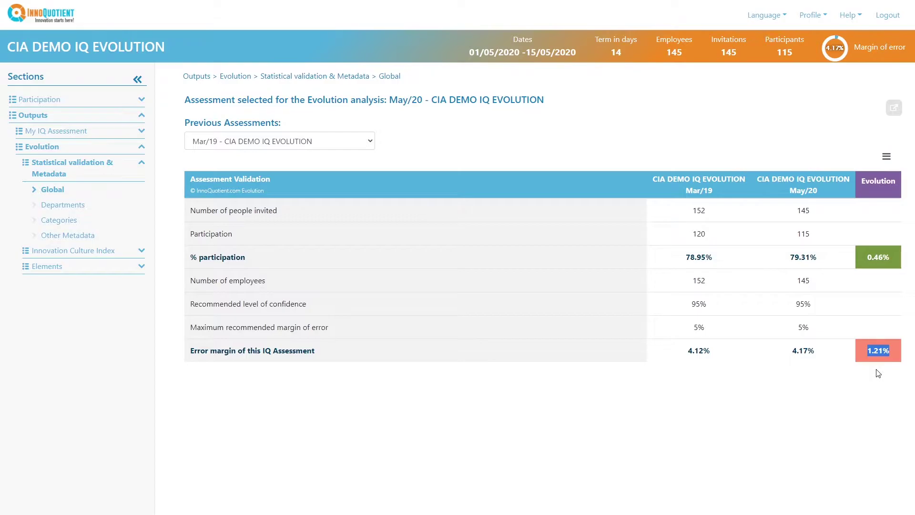
Step: Open the Departments participation comparison and hide its evolution data and chart
{"action": "left_click", "coordinate": [64, 203]}
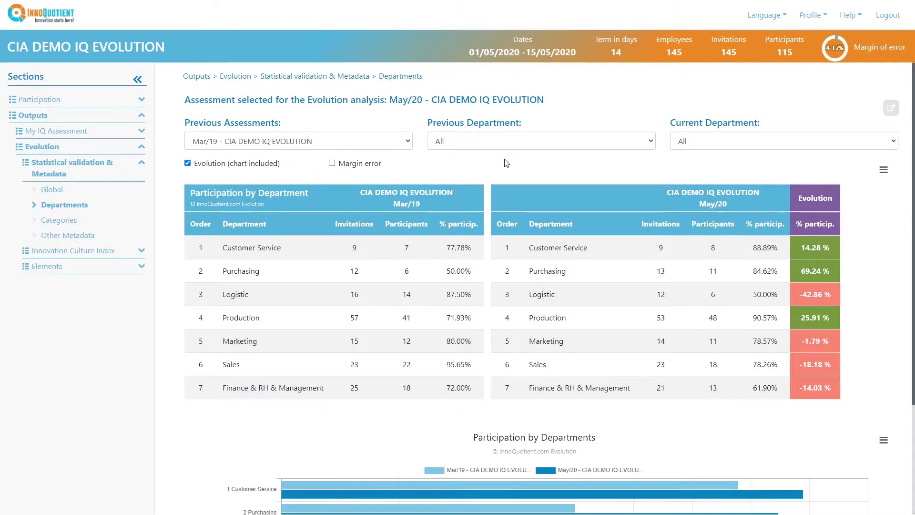
{"action": "left_click", "coordinate": [410, 144]}
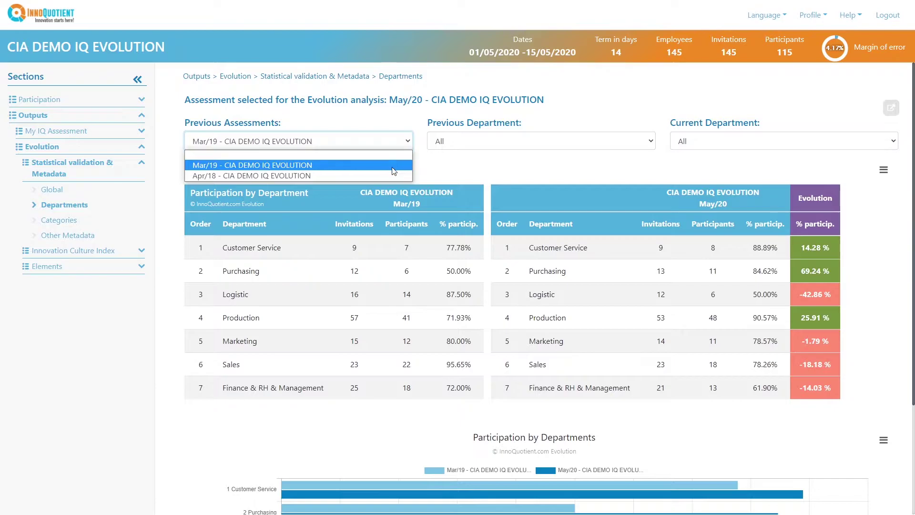
{"action": "left_click", "coordinate": [200, 167]}
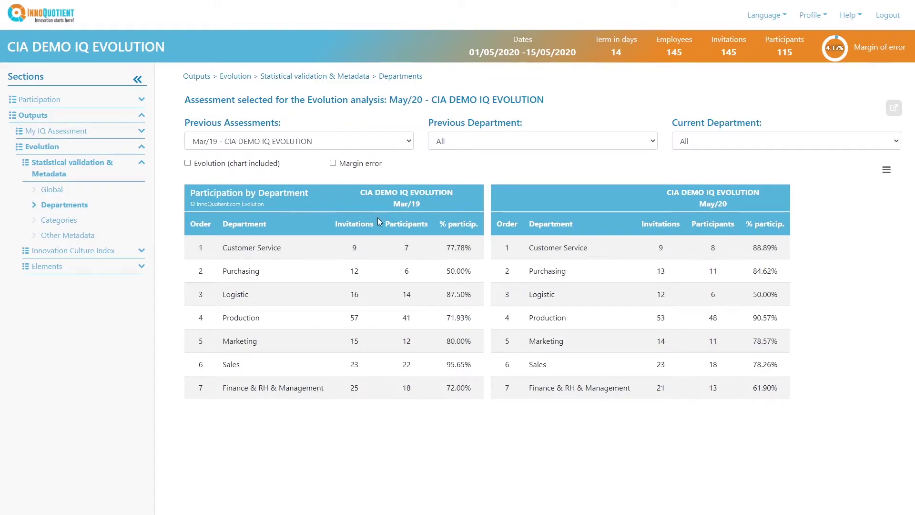
Step: Compare the Mar/19 and May/20 participation tables, matching the Customer Service and Purchasing departments
{"action": "left_click_drag", "start_coordinate": [392, 204], "coordinate": [421, 204]}
{"action": "left_click", "coordinate": [492, 205]}
{"action": "left_click_drag", "start_coordinate": [694, 205], "coordinate": [728, 206]}
{"action": "left_click", "coordinate": [555, 180]}
{"action": "left_click_drag", "start_coordinate": [223, 248], "coordinate": [283, 247]}
{"action": "left_click_drag", "start_coordinate": [526, 247], "coordinate": [591, 242]}
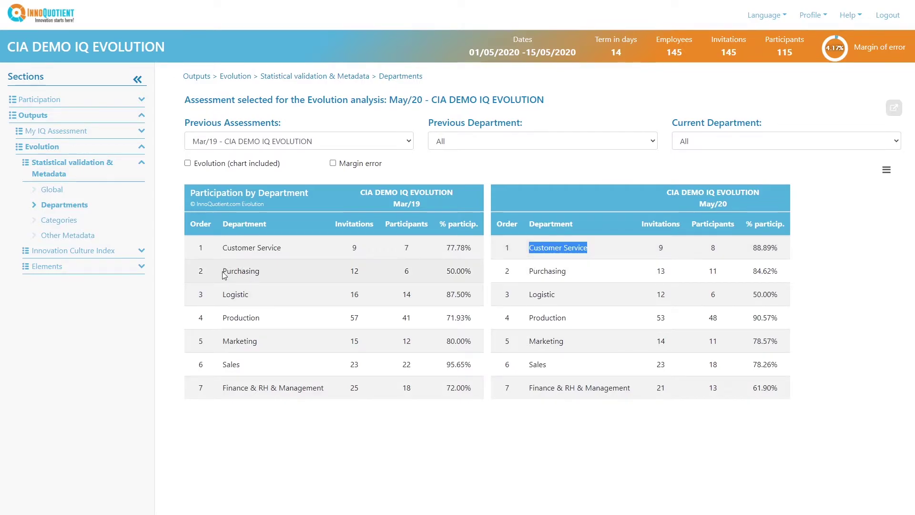
{"action": "left_click_drag", "start_coordinate": [224, 272], "coordinate": [260, 271]}
{"action": "left_click_drag", "start_coordinate": [528, 271], "coordinate": [567, 274]}
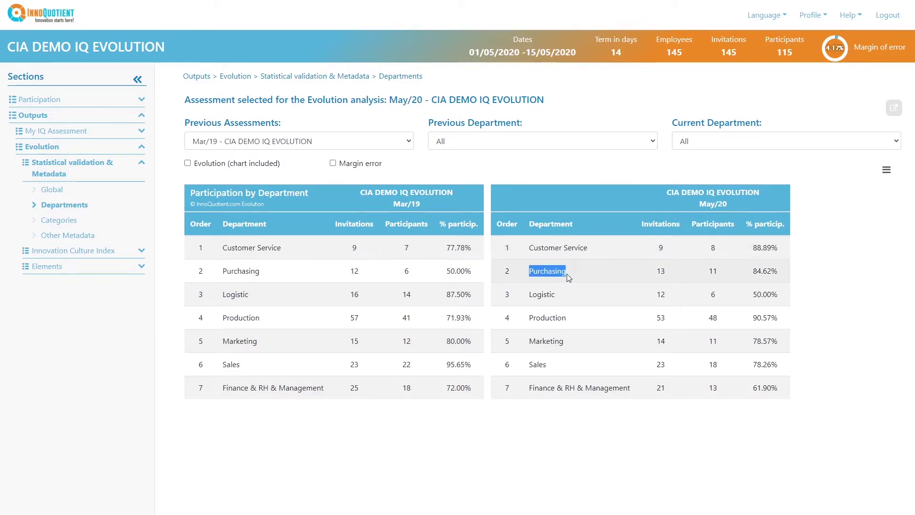
{"action": "left_click", "coordinate": [396, 288]}
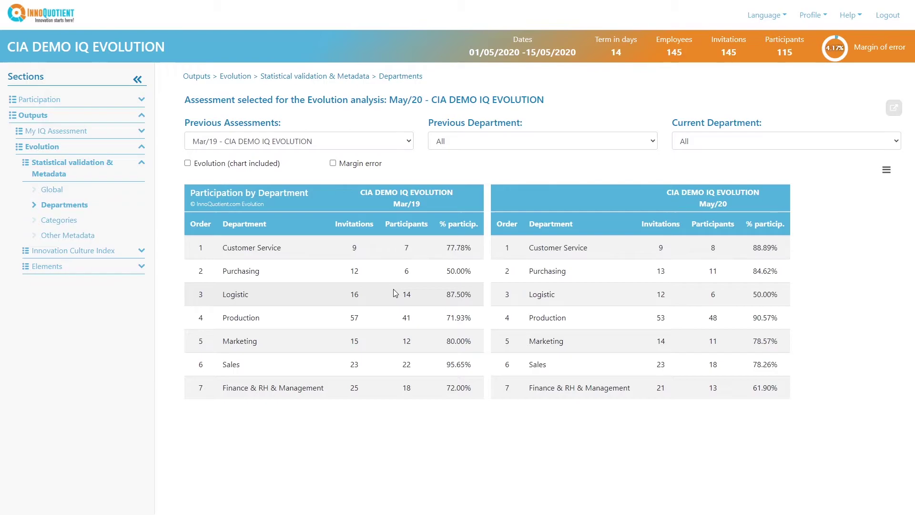
Step: Show the evolution data and chart, and compare previous department Customer Service with current department Purchasing
{"action": "left_click", "coordinate": [188, 163]}
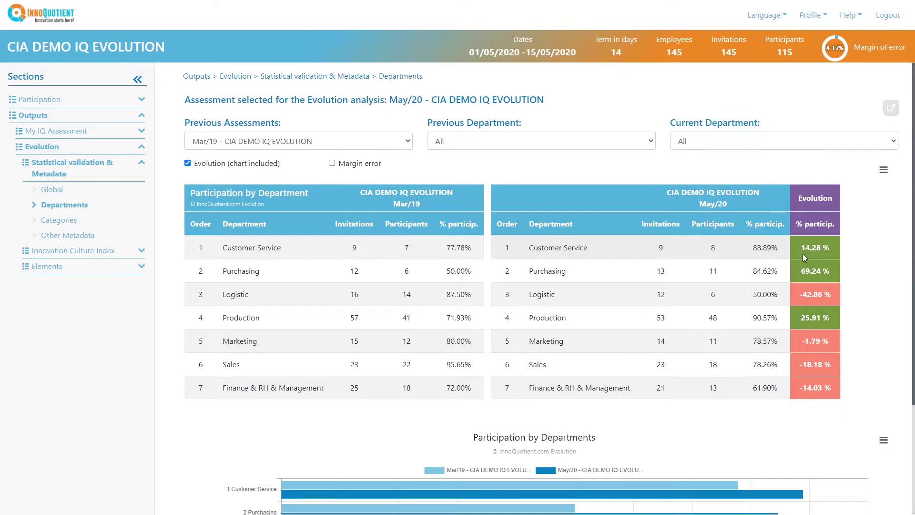
{"action": "left_click_drag", "start_coordinate": [818, 249], "coordinate": [823, 250]}
{"action": "left_click", "coordinate": [637, 144]}
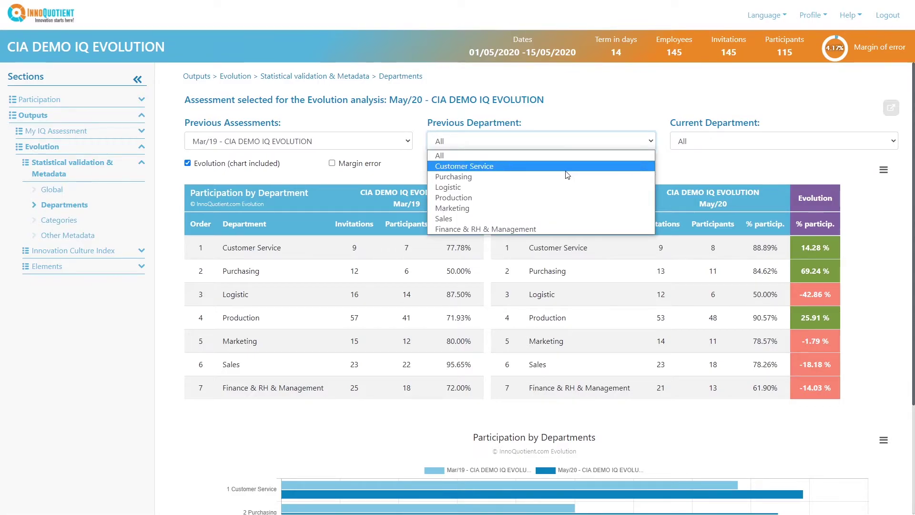
{"action": "left_click", "coordinate": [448, 168]}
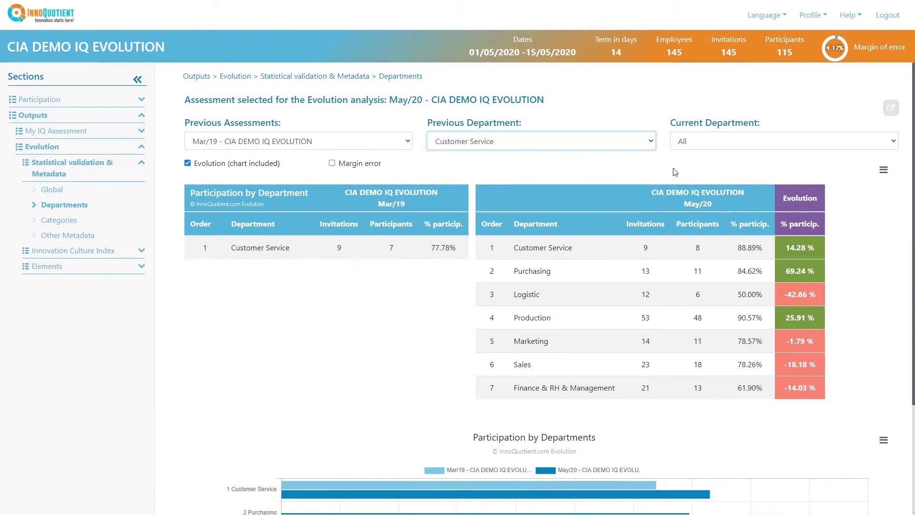
{"action": "left_click", "coordinate": [718, 143]}
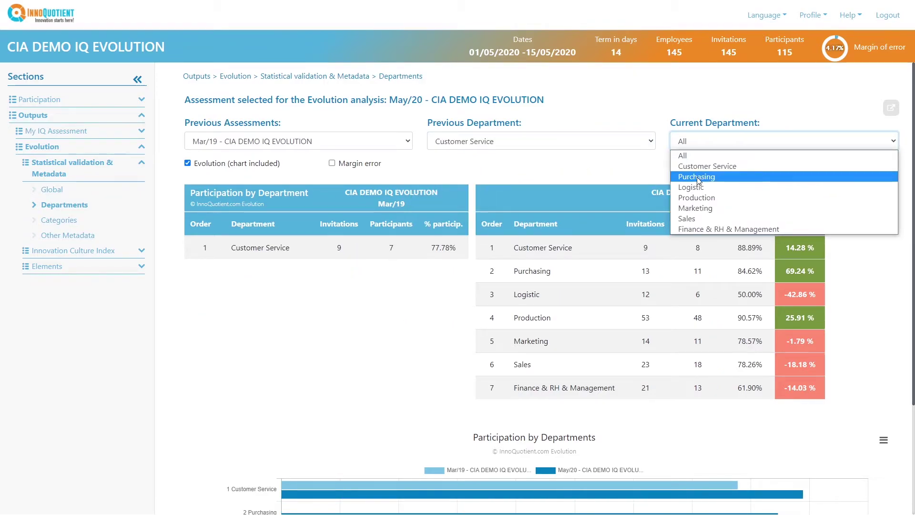
{"action": "left_click", "coordinate": [679, 176]}
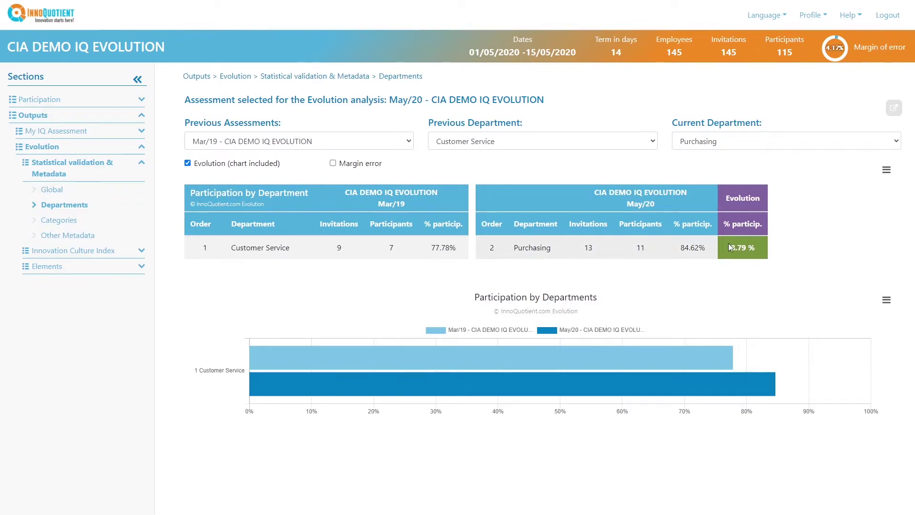
{"action": "left_click_drag", "start_coordinate": [224, 255], "coordinate": [792, 259]}
{"action": "left_click", "coordinate": [796, 261]}
Step: Reset the previous and current department filters to All and include the margin error in the comparison
{"action": "left_click", "coordinate": [465, 144]}
{"action": "left_click", "coordinate": [465, 155]}
{"action": "left_click", "coordinate": [762, 141]}
{"action": "left_click", "coordinate": [682, 152]}
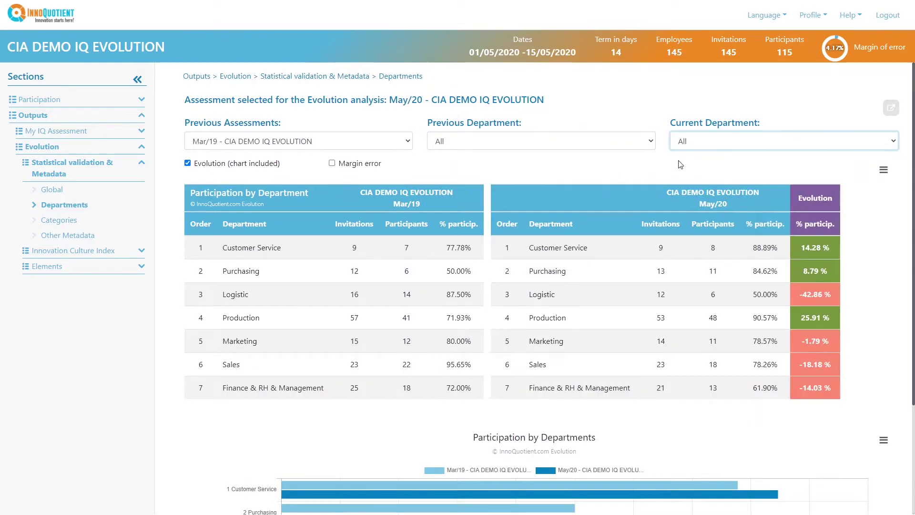
{"action": "left_click", "coordinate": [332, 163]}
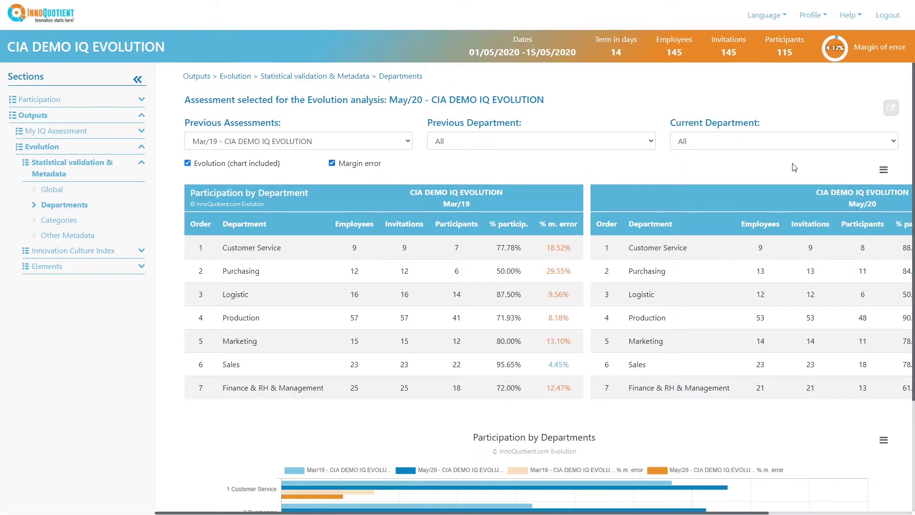
Step: Expand the Departments report to full view and examine its participation tables and chart
{"action": "left_click", "coordinate": [890, 108]}
{"action": "middle_click", "coordinate": [609, 149]}
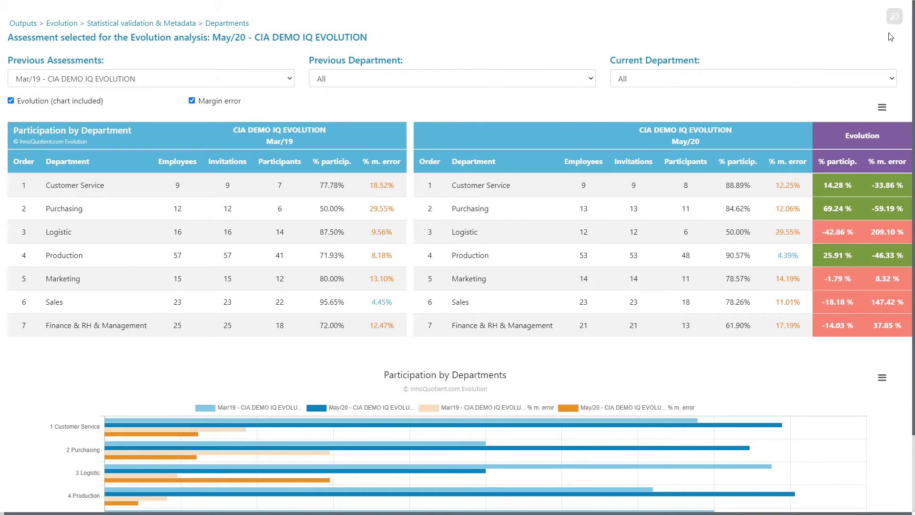
{"action": "scroll", "coordinate": [857, 66], "scroll_direction": "down", "scroll_amount": 1}
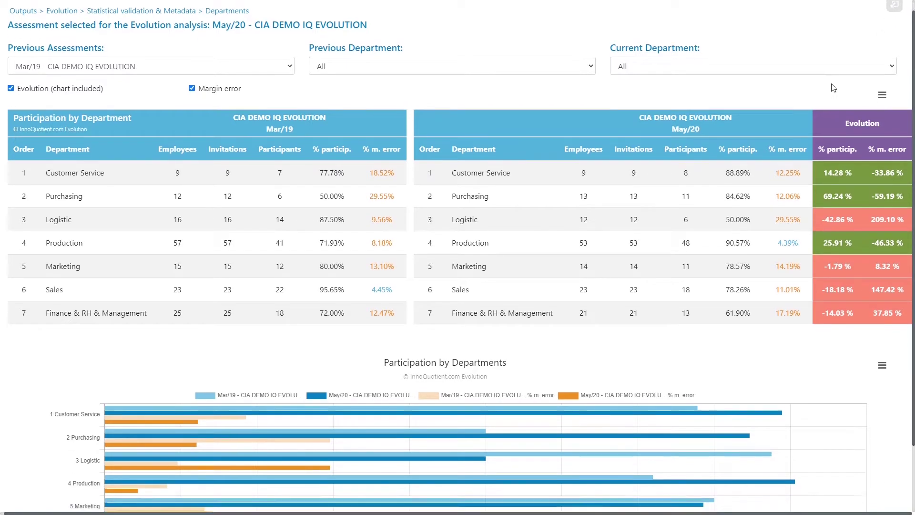
{"action": "scroll", "coordinate": [805, 72], "scroll_direction": "down", "scroll_amount": 1}
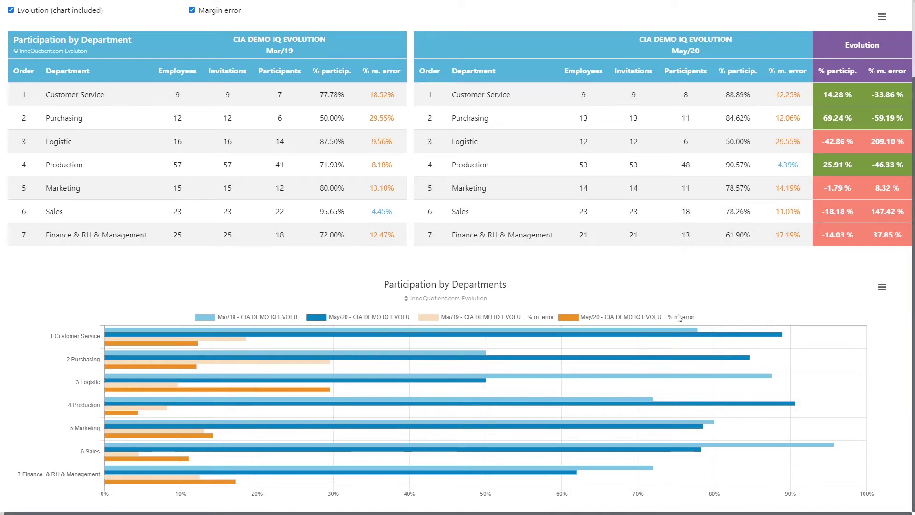
Step: Hide and restore the May/20 margin error series in the Participation by Departments chart, and open the chart's download options
{"action": "left_click", "coordinate": [573, 318]}
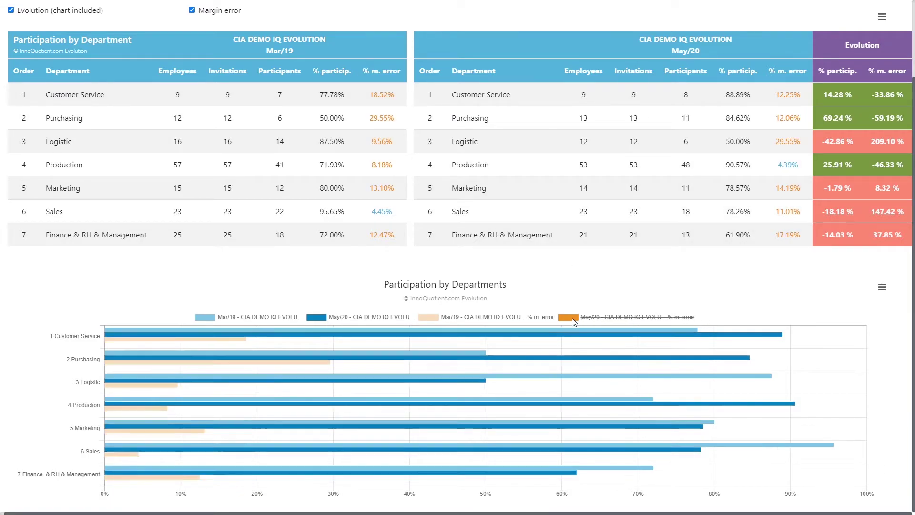
{"action": "left_click", "coordinate": [671, 317]}
{"action": "left_click", "coordinate": [882, 287]}
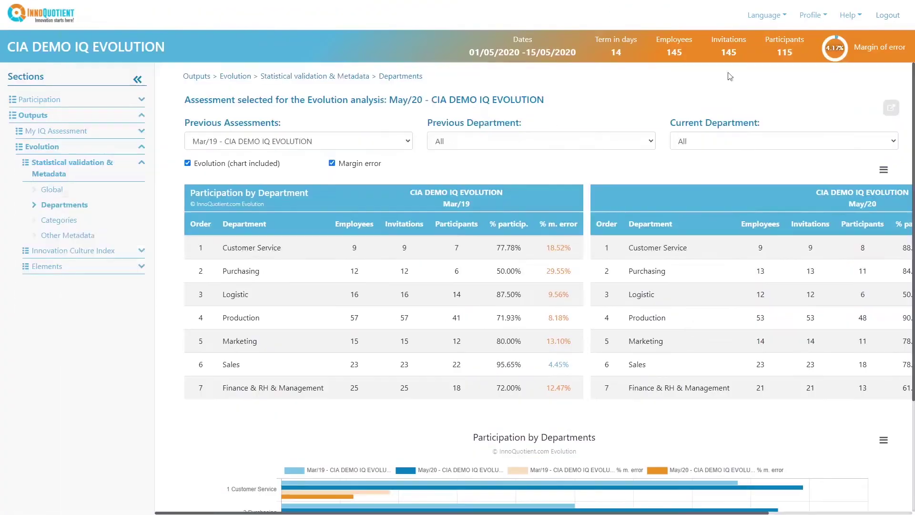
Step: Open the Categories participation comparison, check the available previous assessments, and include the margin error
{"action": "left_click", "coordinate": [59, 220]}
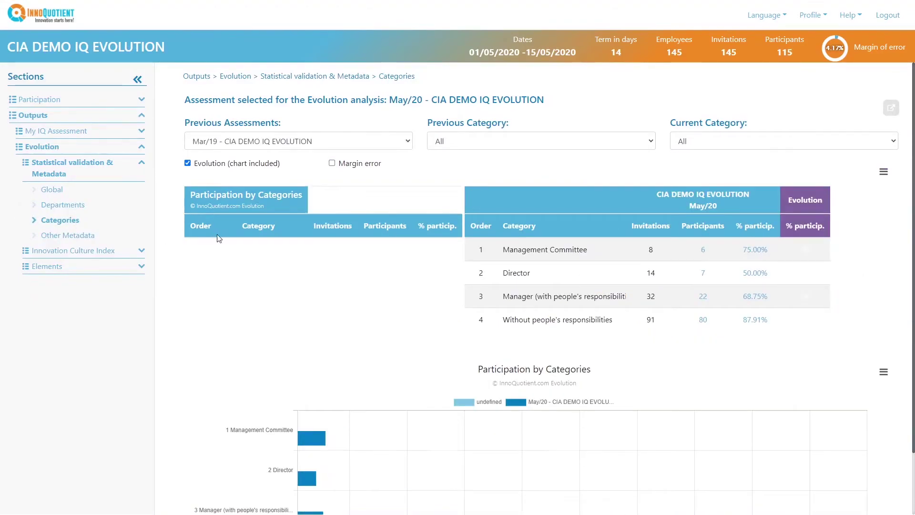
{"action": "left_click", "coordinate": [405, 144]}
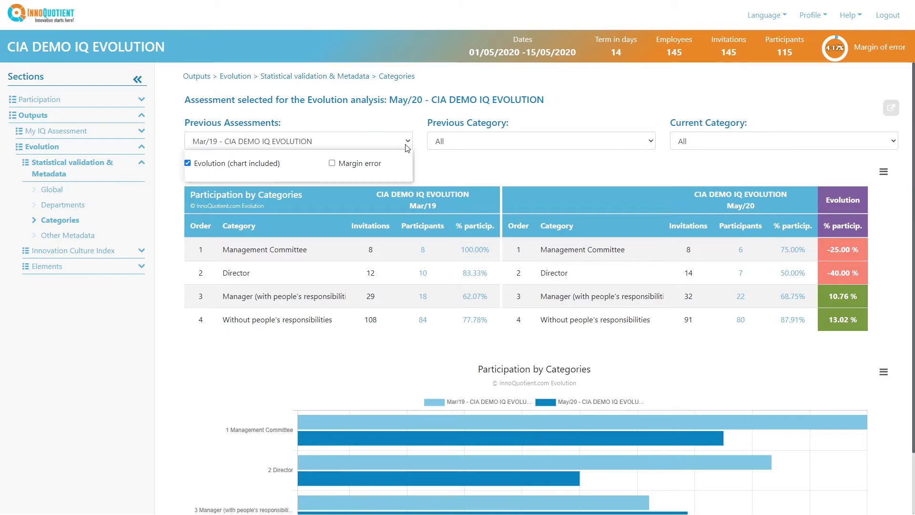
{"action": "left_click", "coordinate": [418, 141]}
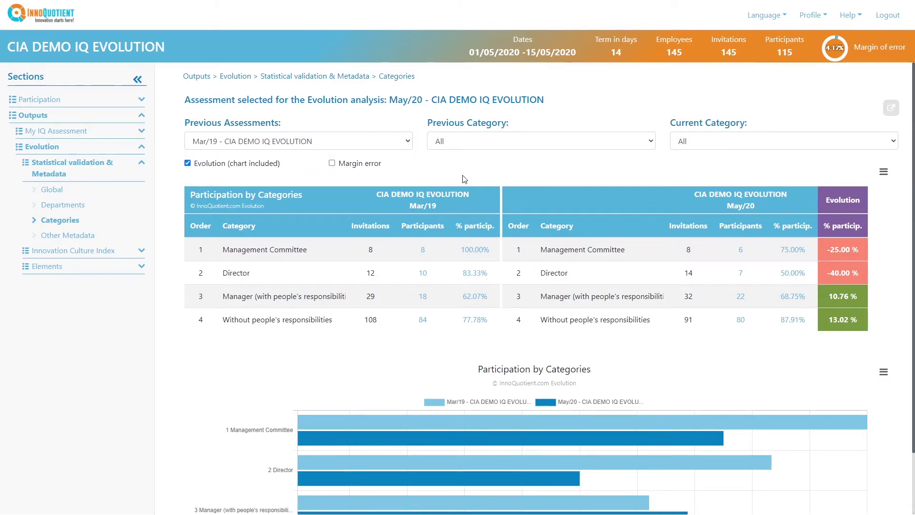
{"action": "left_click", "coordinate": [331, 163]}
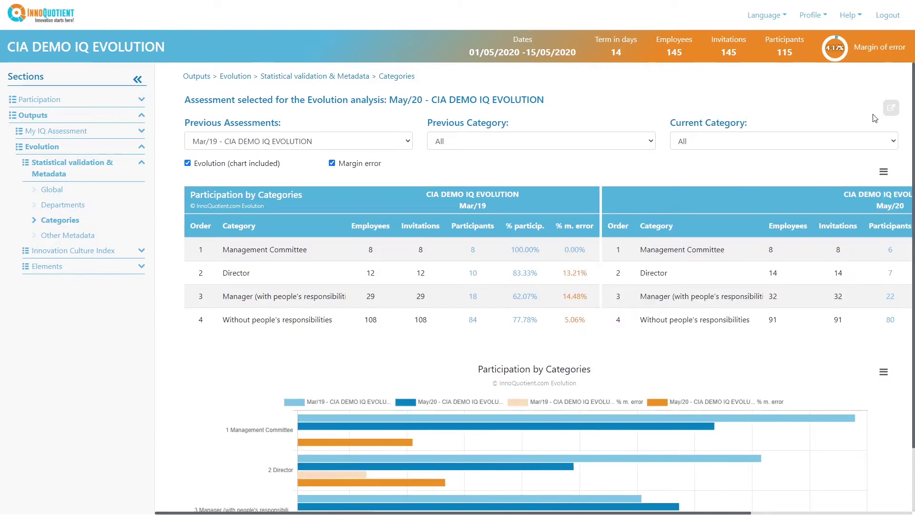
{"action": "scroll", "coordinate": [696, 201], "scroll_direction": "right", "scroll_amount": 5}
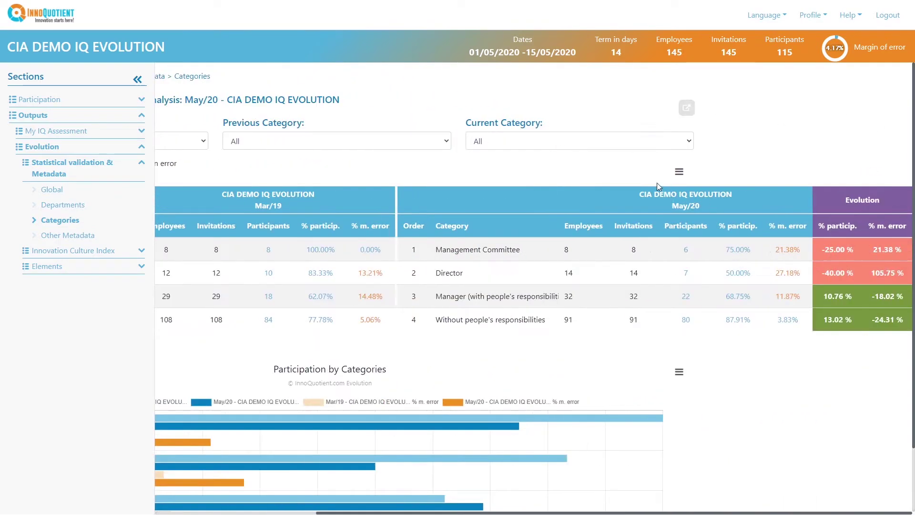
Step: Open the Other Metadata participation comparison and check which assessment is selected for the evolution analysis
{"action": "left_click", "coordinate": [91, 235]}
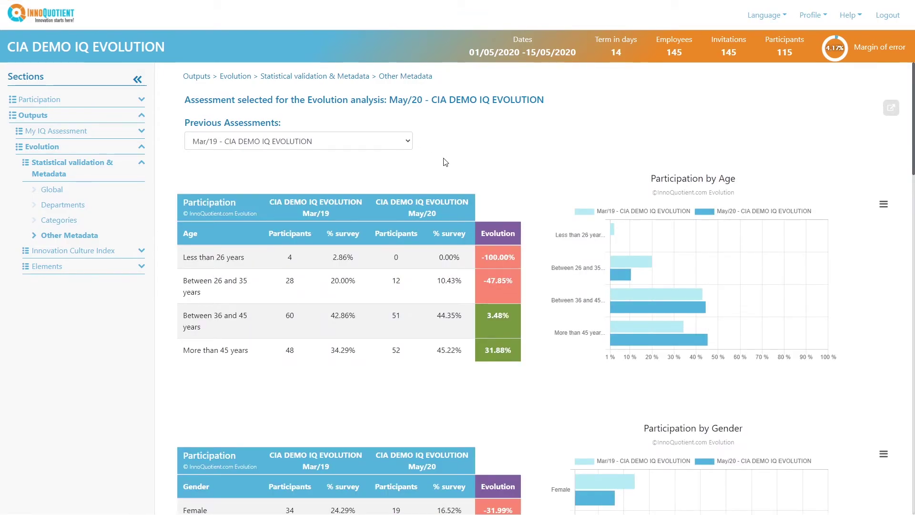
{"action": "scroll", "coordinate": [534, 157], "scroll_direction": "down", "scroll_amount": 1}
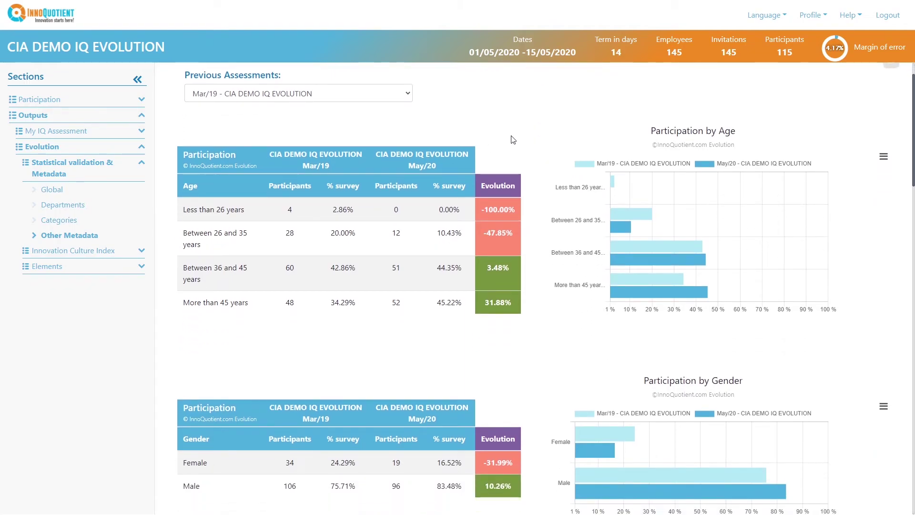
{"action": "scroll", "coordinate": [514, 140], "scroll_direction": "up", "scroll_amount": 1}
{"action": "left_click_drag", "start_coordinate": [422, 101], "coordinate": [387, 102]}
{"action": "left_click", "coordinate": [316, 124]}
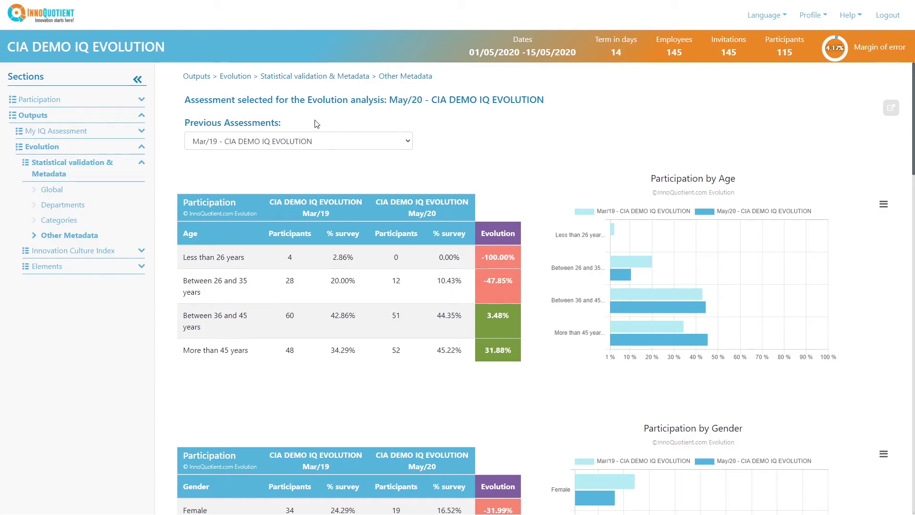
Step: Set the previous assessment for the Other Metadata comparison to Apr/18 - CIA DEMO IQ EVOLUTION
{"action": "left_click", "coordinate": [355, 142]}
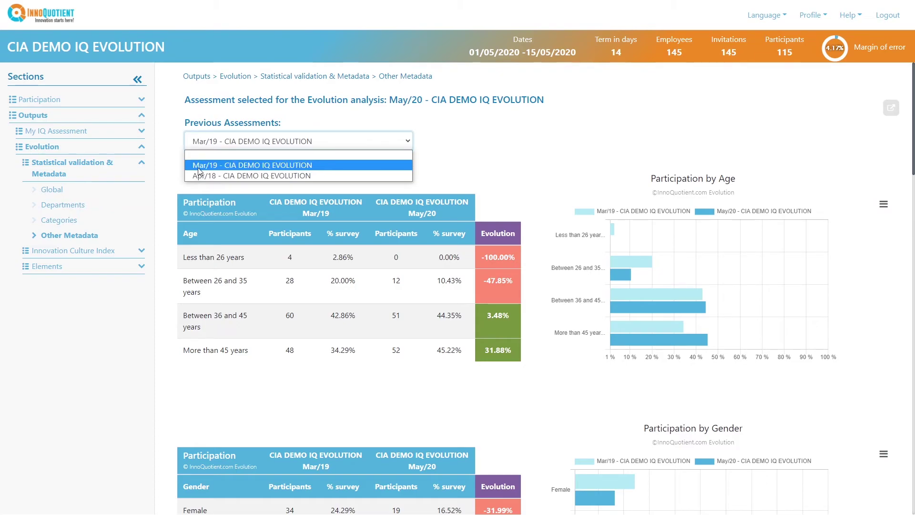
{"action": "left_click", "coordinate": [212, 176]}
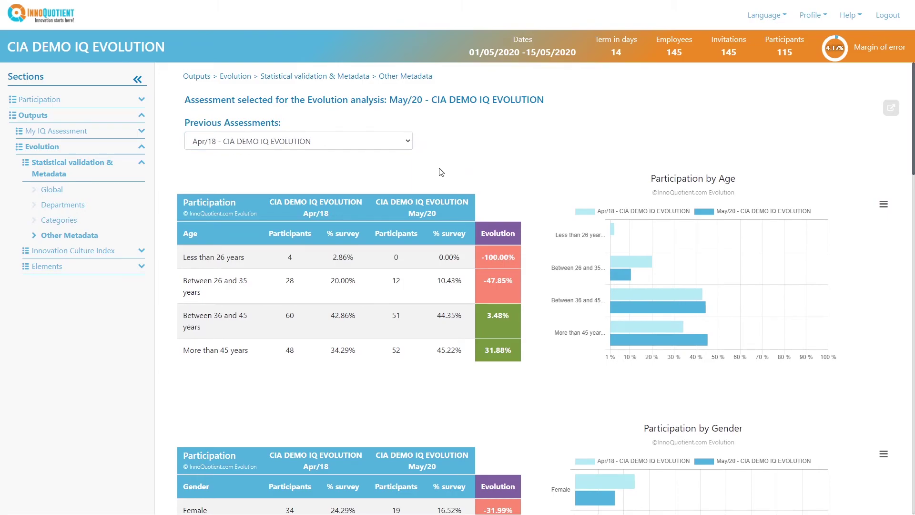
{"action": "left_click_drag", "start_coordinate": [394, 106], "coordinate": [418, 103]}
{"action": "left_click", "coordinate": [433, 118]}
Step: Examine the participation tables and charts by age, gender, education level and tenure, and view the Education level chart's download options
{"action": "scroll", "coordinate": [407, 218], "scroll_direction": "down", "scroll_amount": 1}
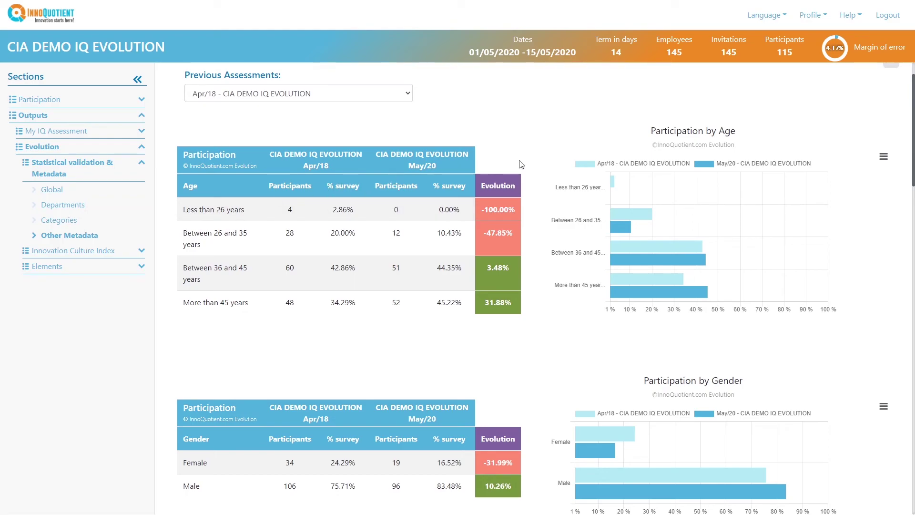
{"action": "scroll", "coordinate": [521, 165], "scroll_direction": "down", "scroll_amount": 1}
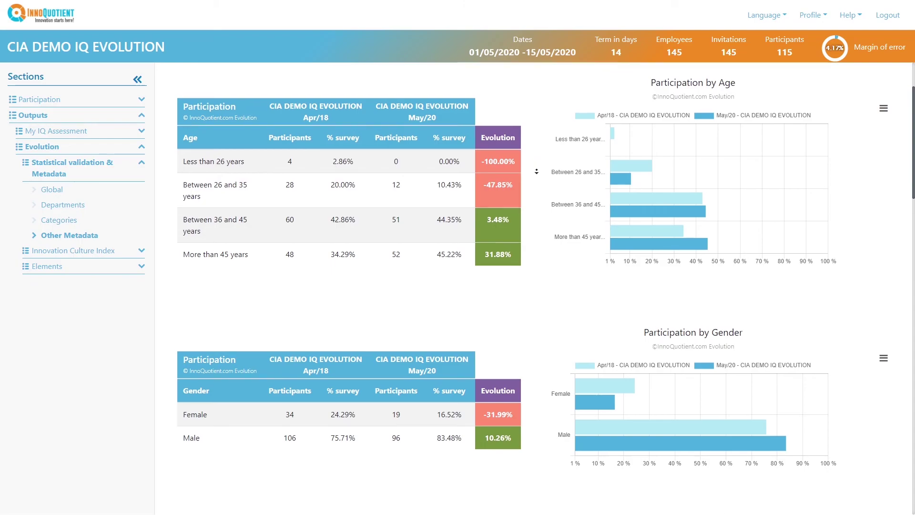
{"action": "scroll", "coordinate": [536, 171], "scroll_direction": "down", "scroll_amount": 2}
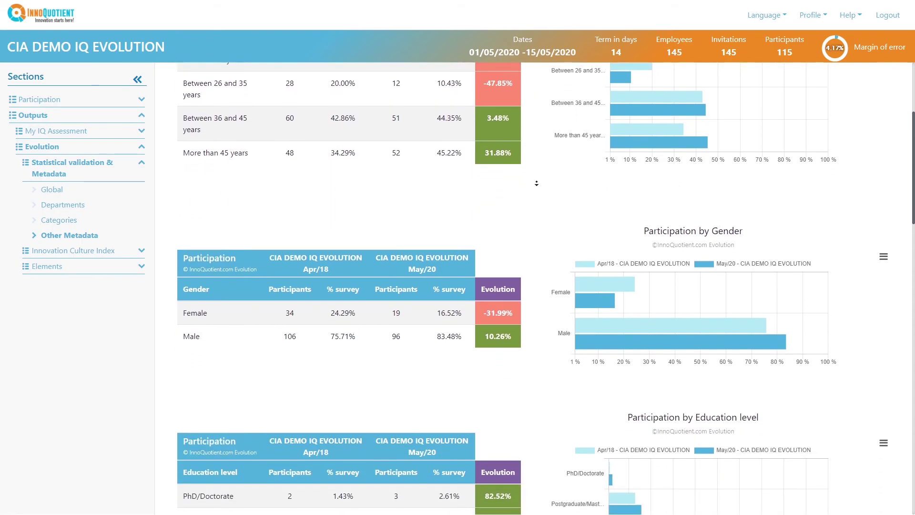
{"action": "scroll", "coordinate": [536, 183], "scroll_direction": "down", "scroll_amount": 4}
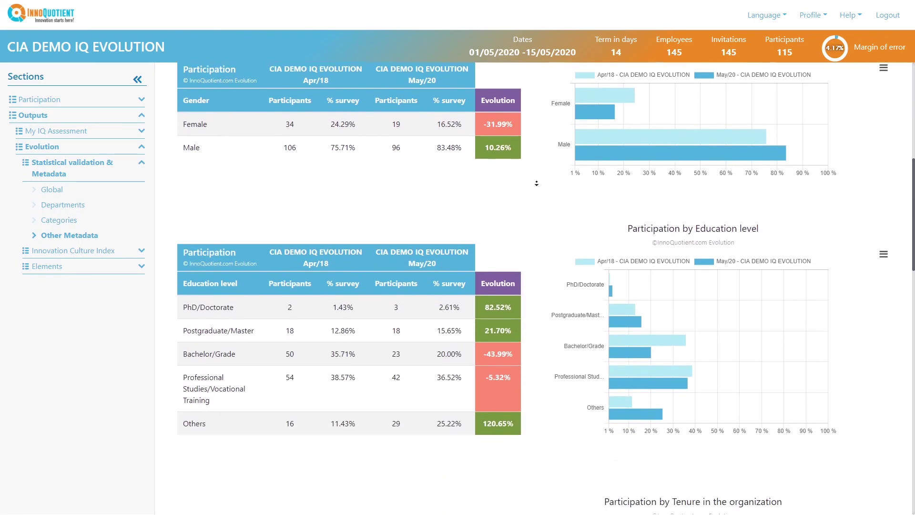
{"action": "scroll", "coordinate": [536, 183], "scroll_direction": "down", "scroll_amount": 3}
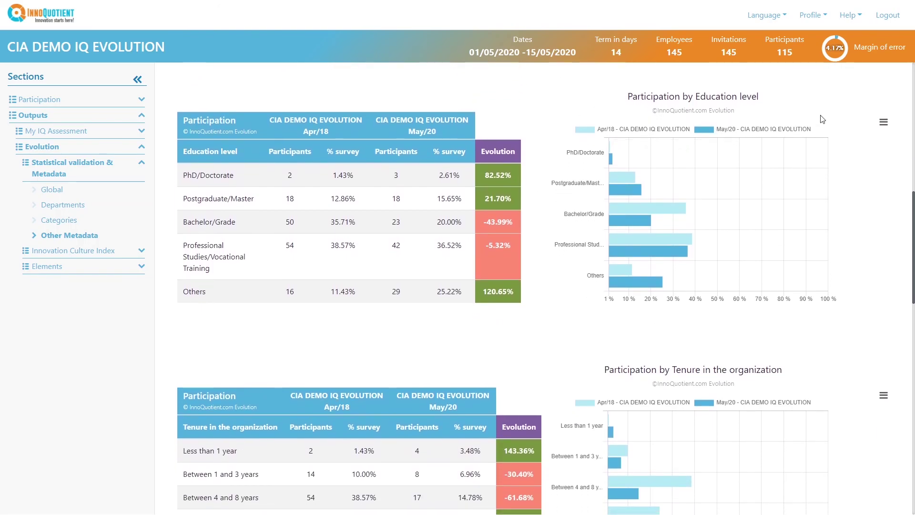
{"action": "left_click", "coordinate": [883, 122]}
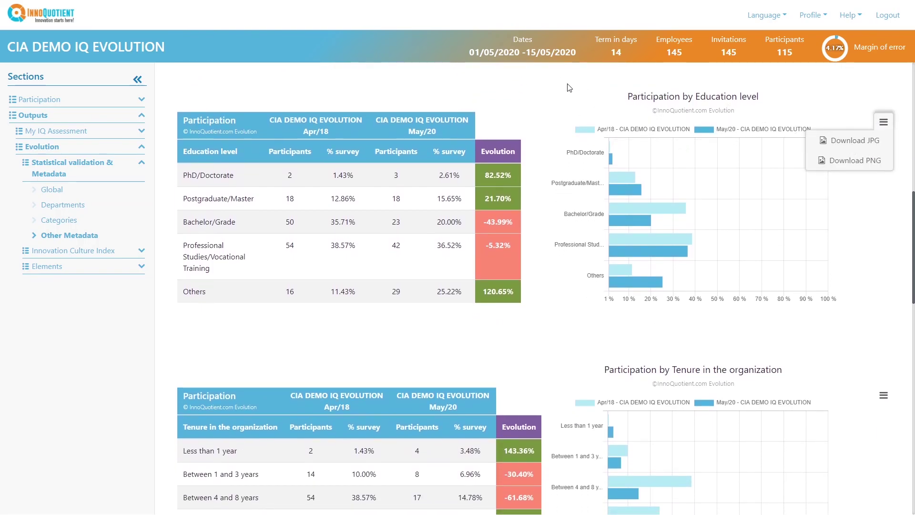
Step: Return to the Global statistical validation comparison
{"action": "left_click", "coordinate": [53, 189]}
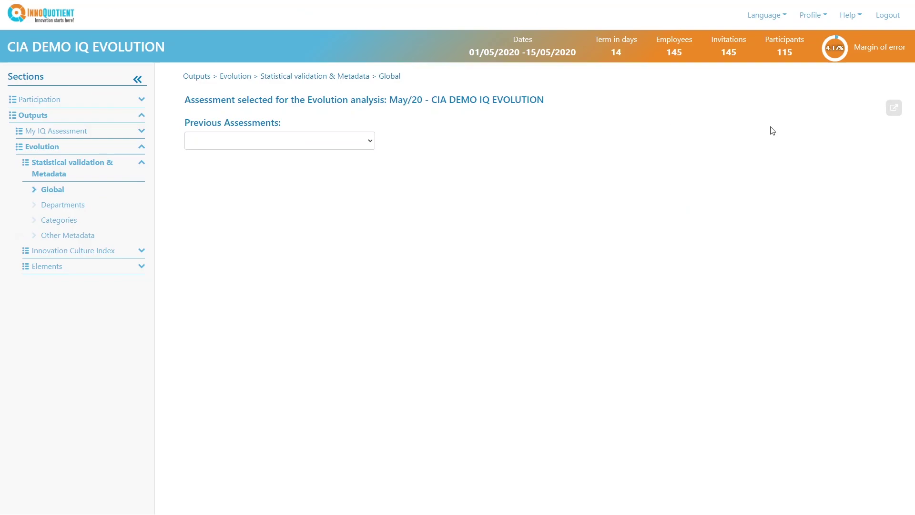